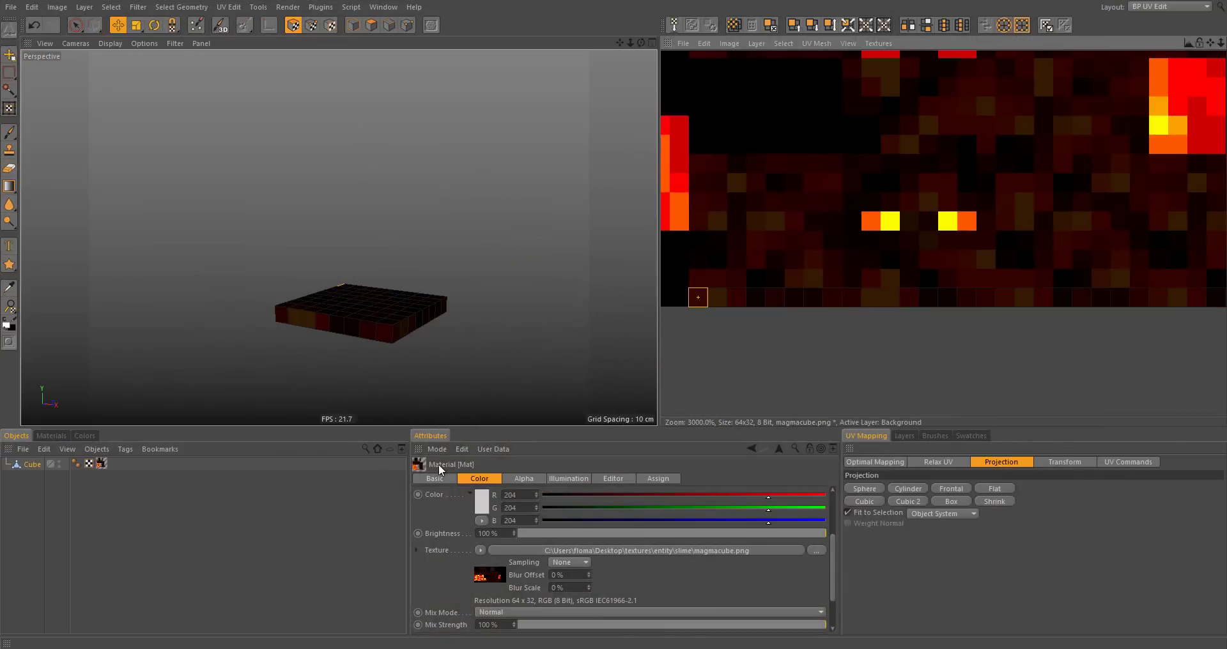
Scale the selected slice's UV polygons on the magma cube texture, then select another polygon to map.
key("t")
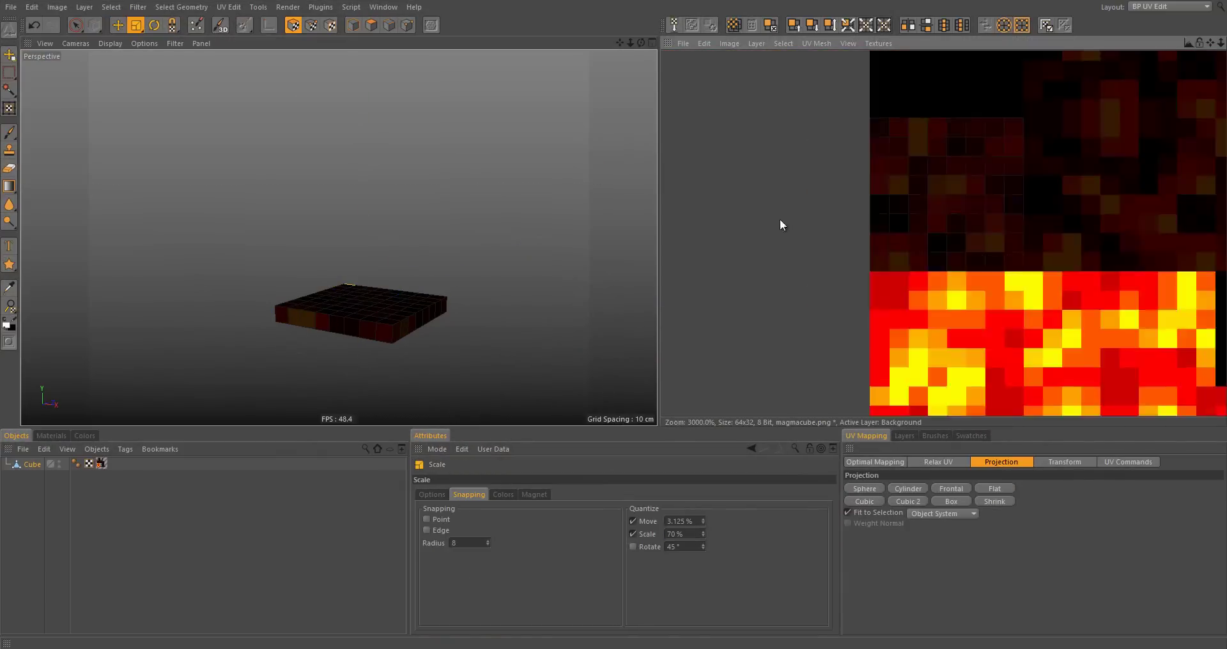
scroll(781, 224, "up", 2)
left_click(906, 269)
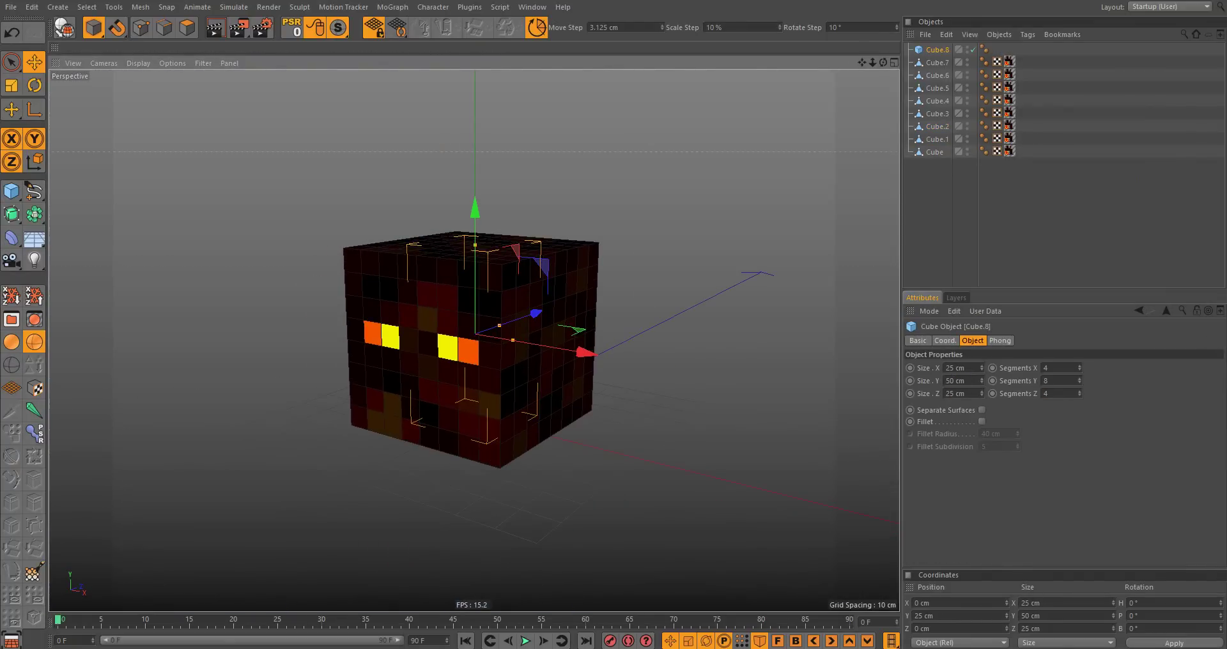
Rename the top slice Cube.8 to Inside_Lava in the Object Manager.
double_click(942, 49)
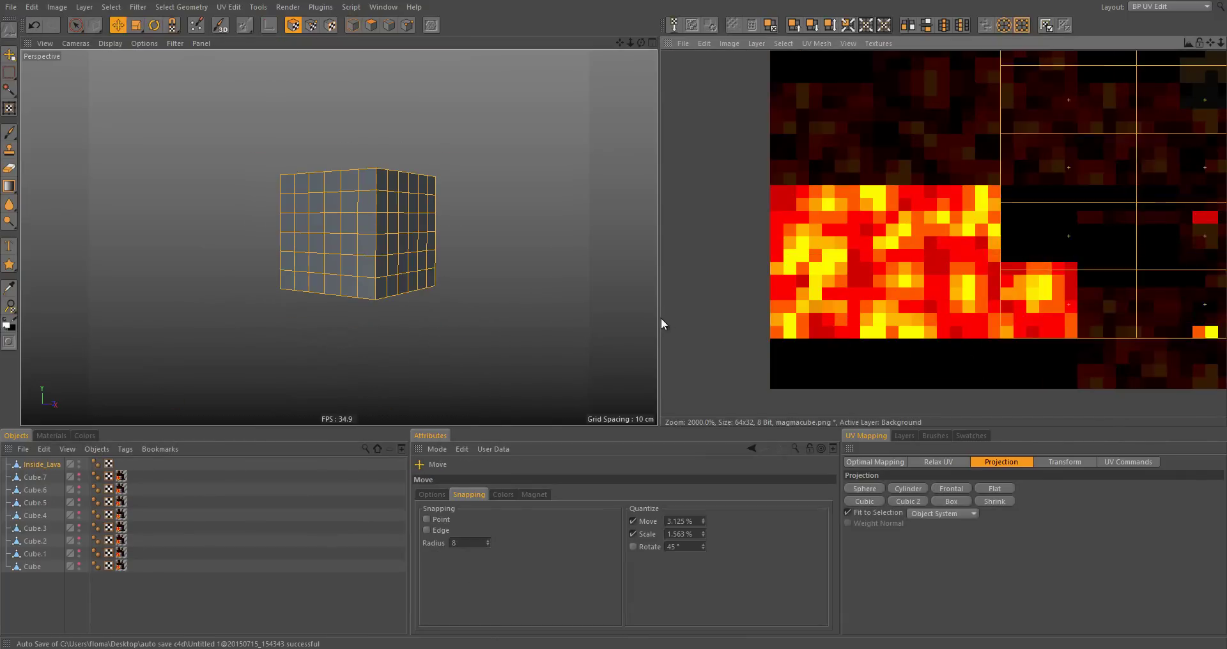
Turn the view toward the cube's front and begin a new Bezier spline.
mouse_move(407, 280)
left_mouse_down("alt")
mouse_move(236, 244)
mouse_move(213, 208)
left_mouse_up("alt")
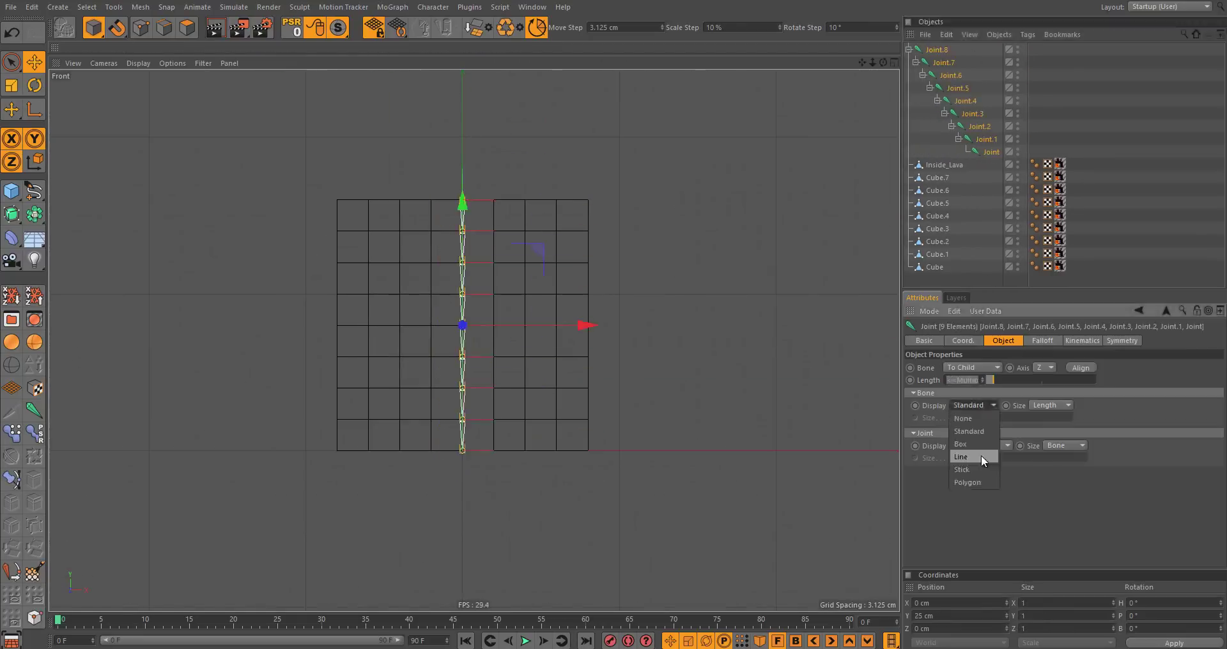
left_click(463, 200)
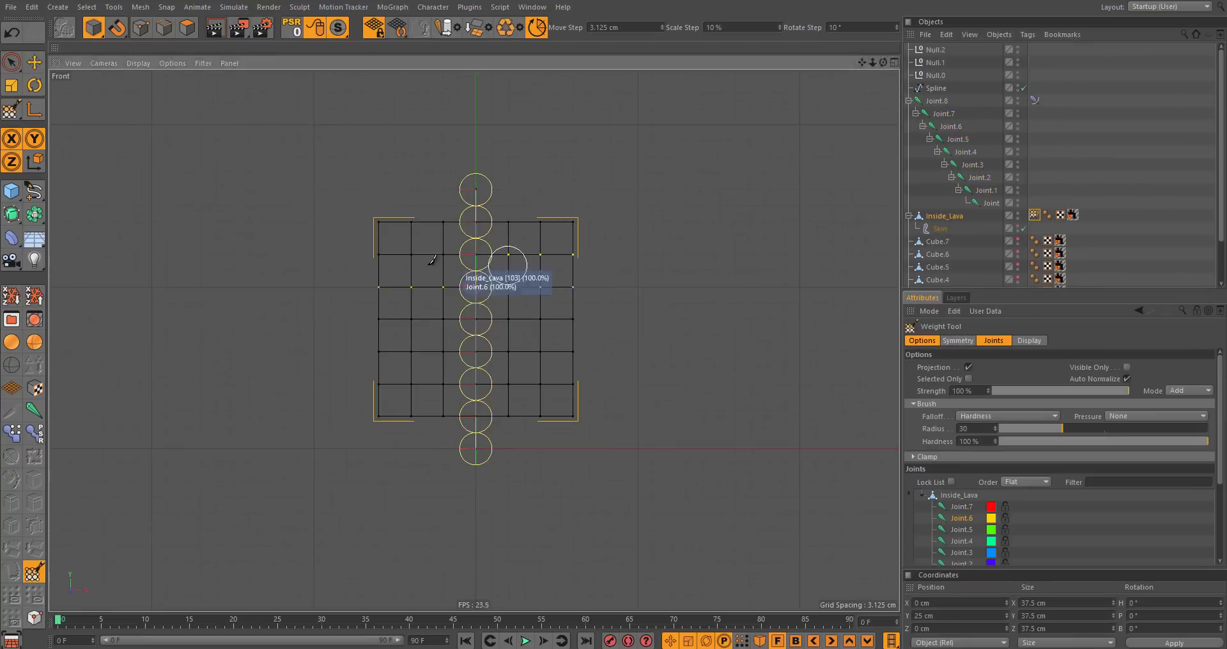
Select the Cube.7 slice for wrapping in a Subdivision Surface.
left_click(940, 228)
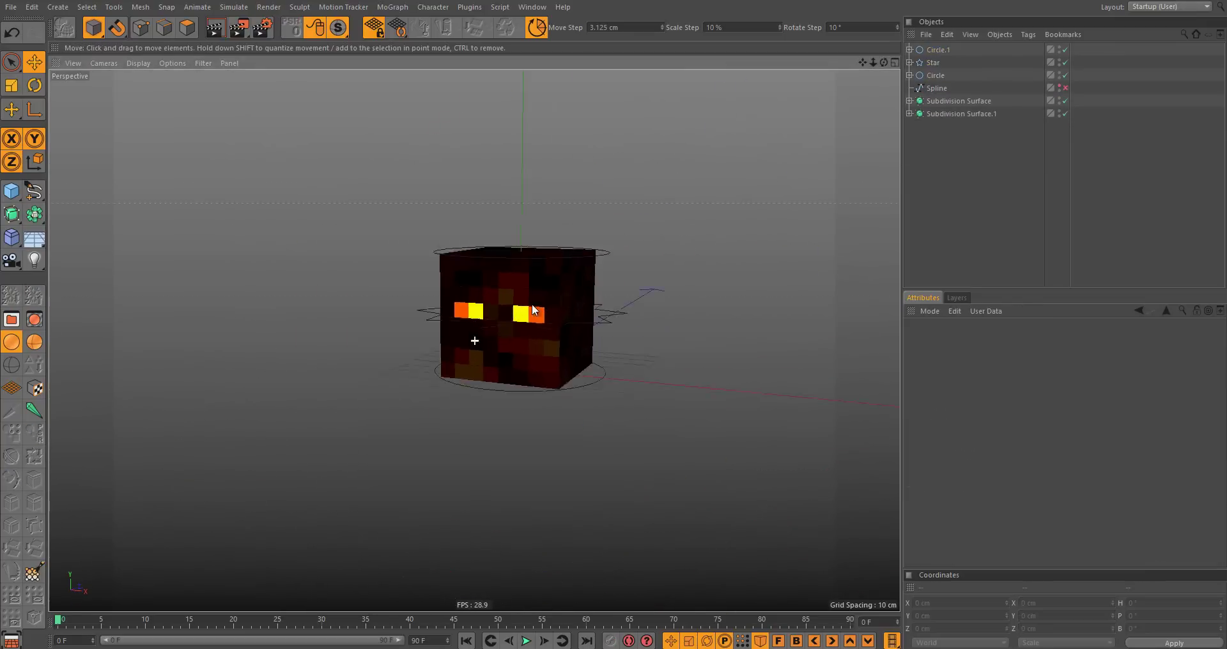
Move Circle.1 to bend the stacked body, and add a Range Mapper node to the XPresso graph.
left_click_drag(654, 255, 707, 339)
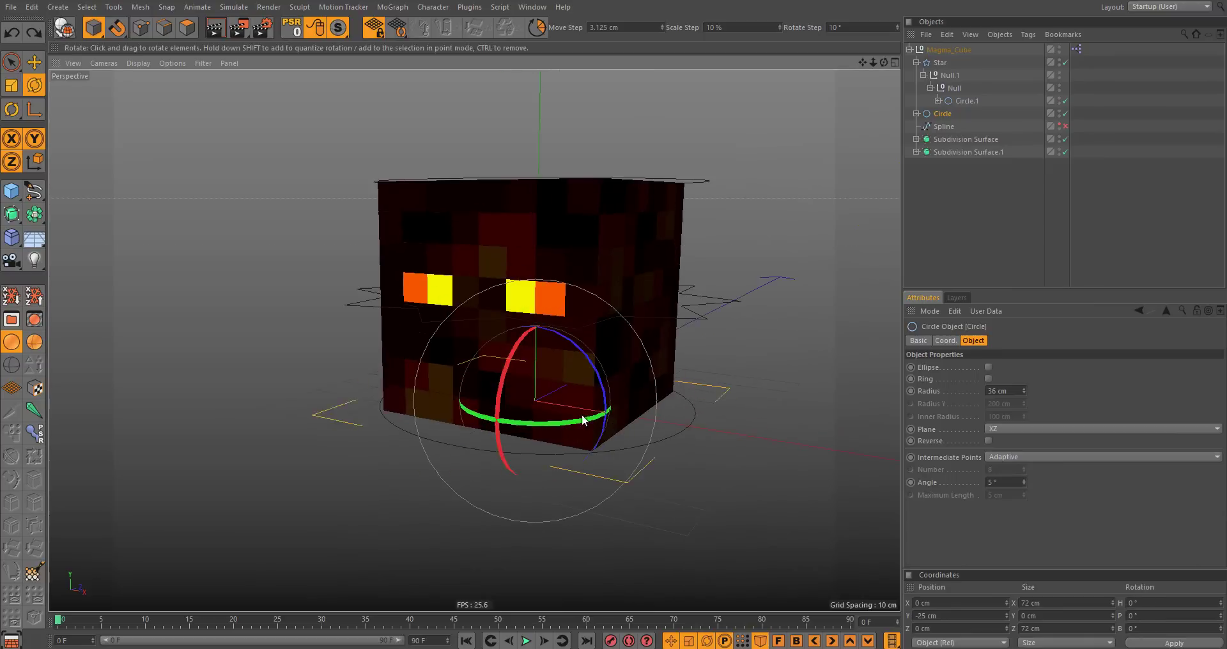
right_click(178, 250)
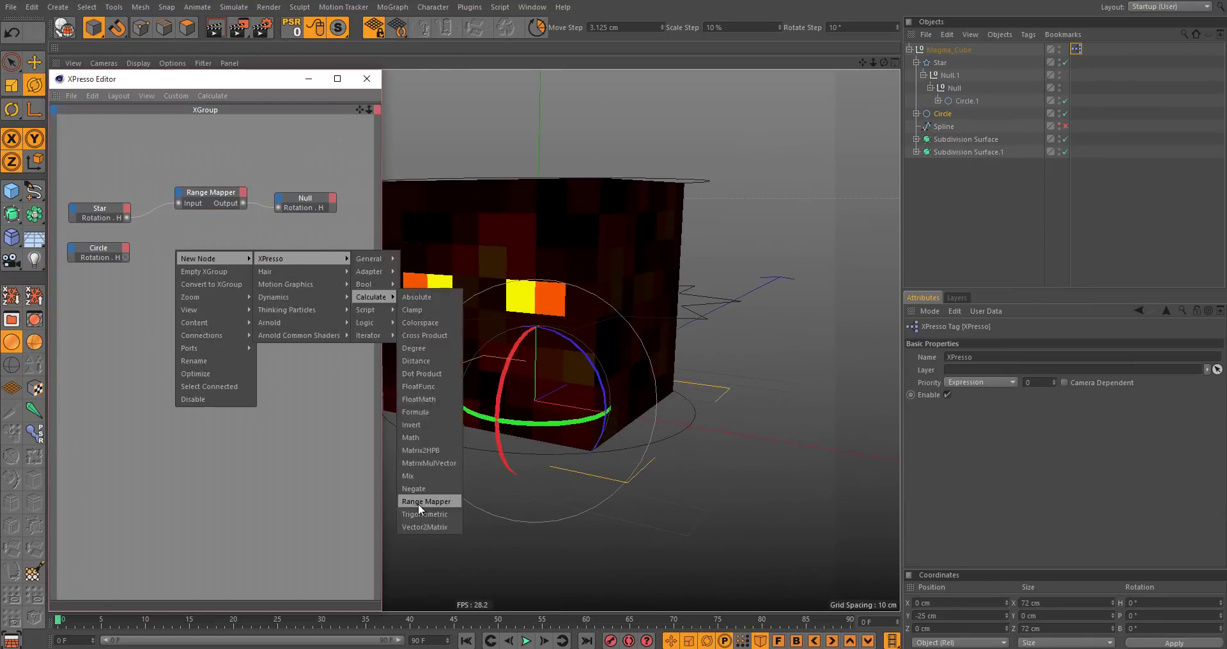
left_click(418, 503)
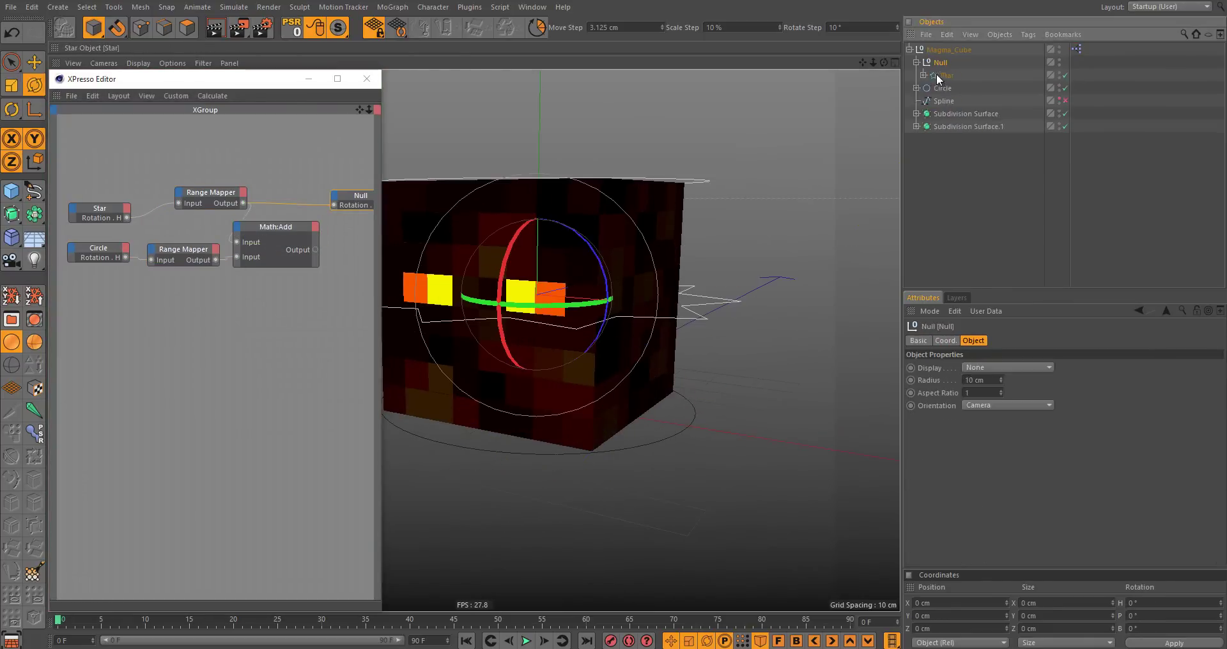